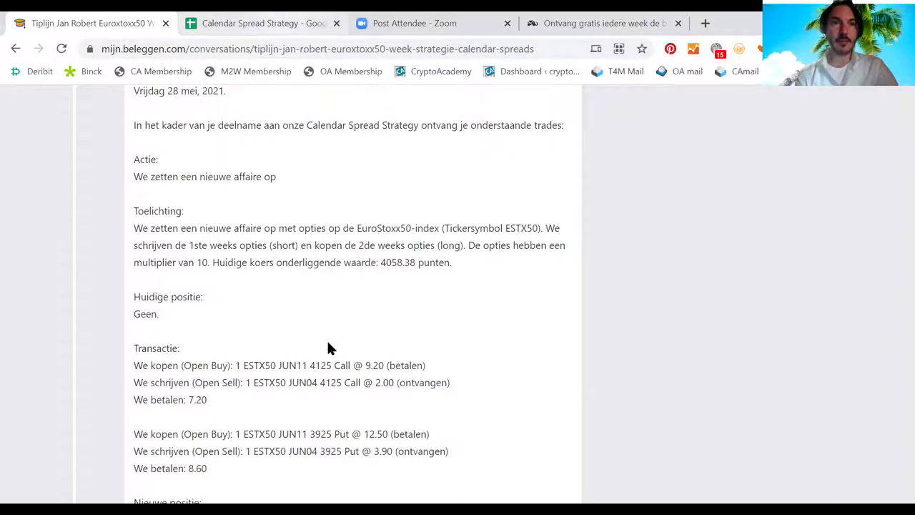
Switch to the Calendar Spread Strategy spreadsheet and examine the spot price above the first trade block
{"action": "key", "text": "ctrl+Tab"}
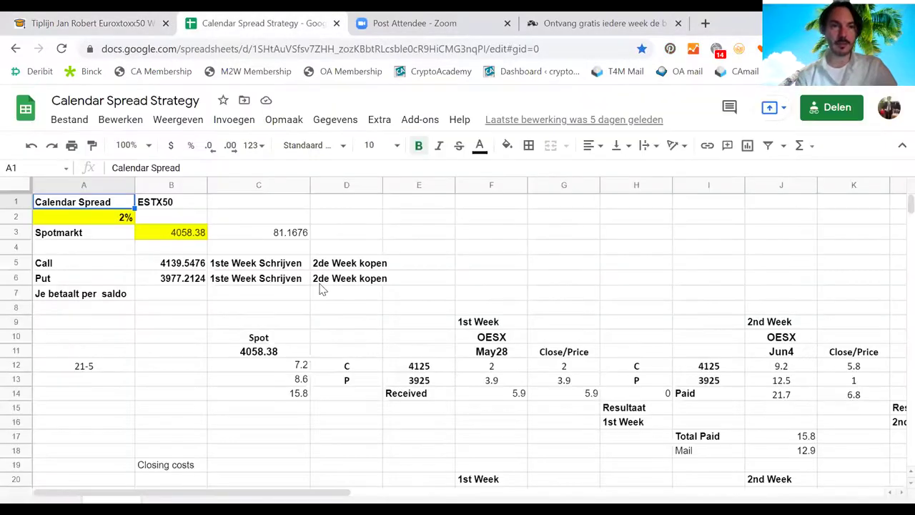
{"action": "left_click", "coordinate": [321, 284]}
{"action": "key", "text": "Up"}
{"action": "key", "text": "Up"}
{"action": "key", "text": "Left"}
{"action": "key", "text": "Down"}
{"action": "key", "text": "Down"}
{"action": "key", "text": "Down"}
{"action": "key", "text": "Down"}
{"action": "key", "text": "Down"}
{"action": "key", "text": "Down"}
{"action": "key", "text": "Down"}
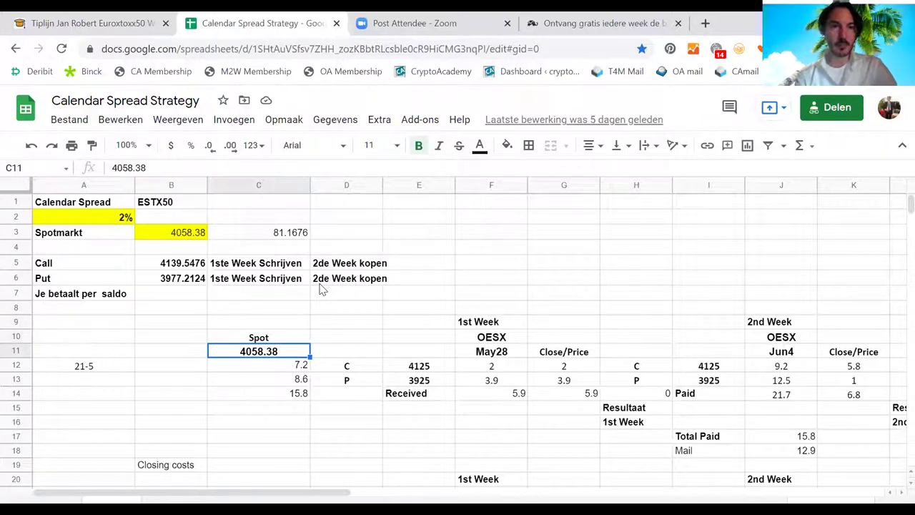
Examine the net payment row, the percentage margin, the first week call strike and the call strike formula
{"action": "key", "text": "Up"}
{"action": "key", "text": "Up"}
{"action": "key", "text": "Up"}
{"action": "key", "text": "Up"}
{"action": "key", "text": "Left"}
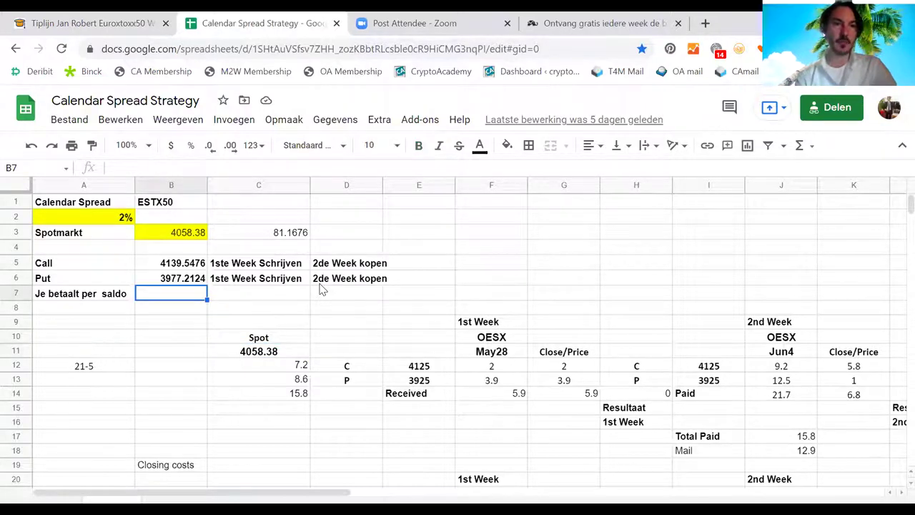
{"action": "key", "text": "Up"}
{"action": "key", "text": "Up"}
{"action": "key", "text": "Up"}
{"action": "key", "text": "Up"}
{"action": "key", "text": "Up"}
{"action": "key", "text": "Left"}
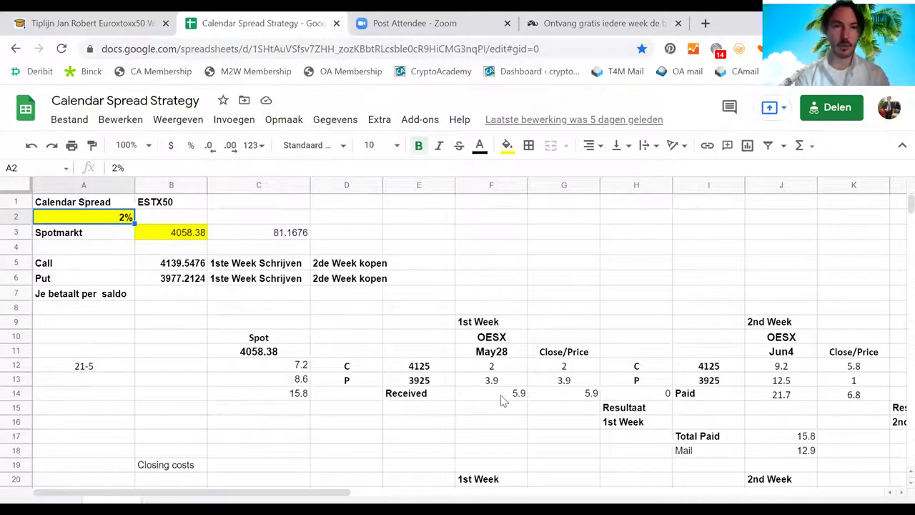
{"action": "left_click", "coordinate": [435, 373]}
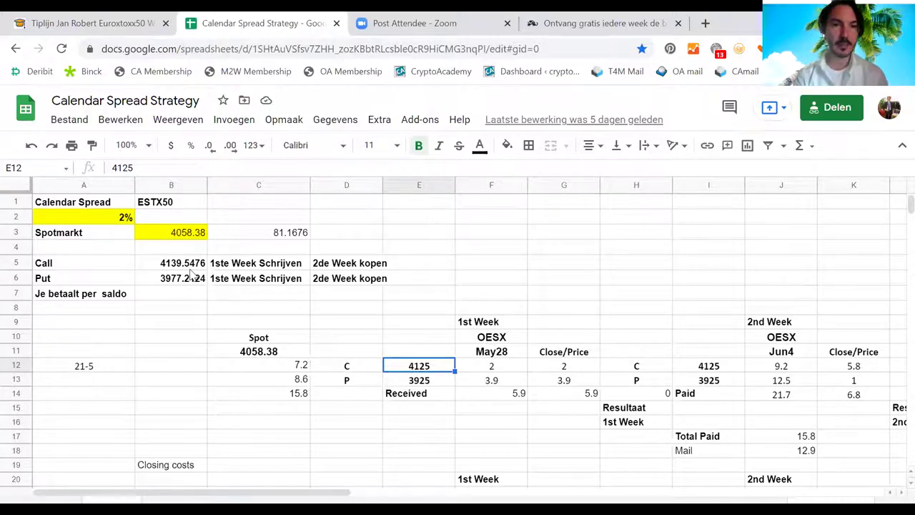
{"action": "left_click", "coordinate": [190, 269]}
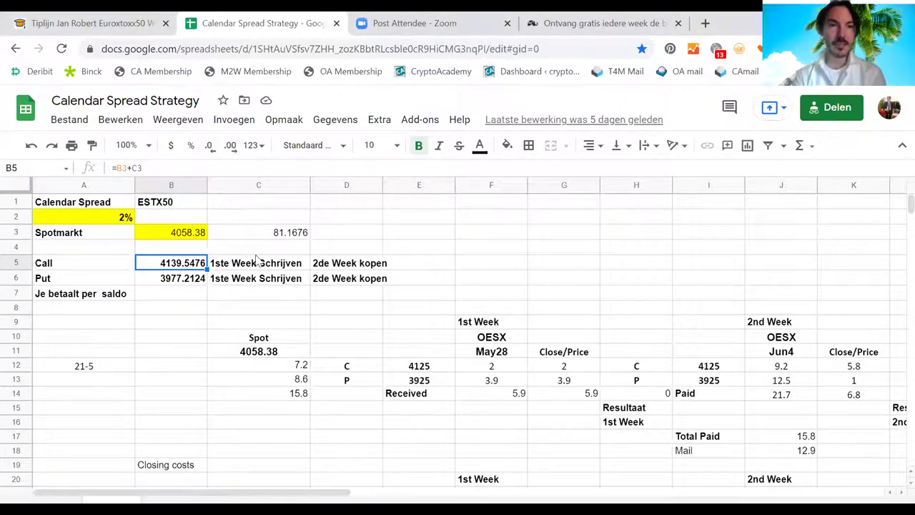
Review which weekly options the strategy writes and buys for the call and put
{"action": "left_click", "coordinate": [230, 271]}
{"action": "key", "text": "Right"}
{"action": "key", "text": "Right"}
{"action": "key", "text": "Left"}
{"action": "key", "text": "Down"}
{"action": "key", "text": "Up"}
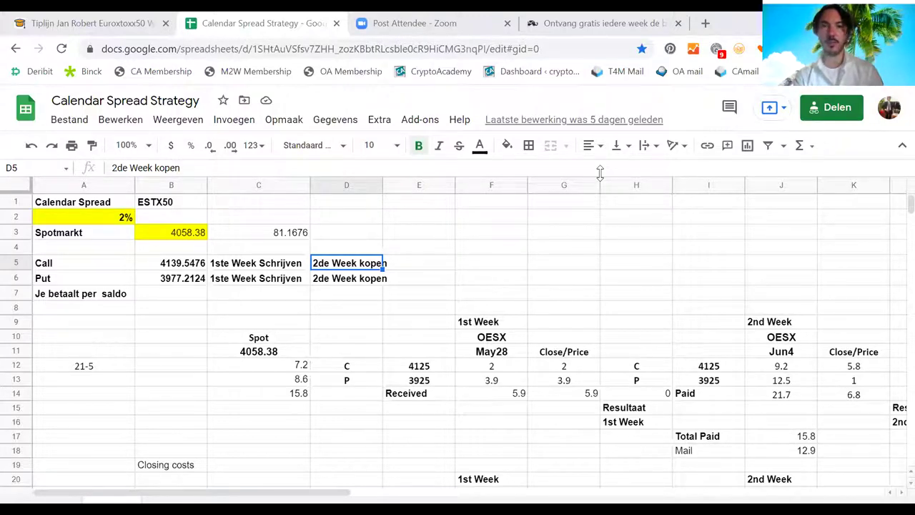
Compare the call and put strikes across both weeks and check the second week call premium
{"action": "left_click", "coordinate": [706, 367]}
{"action": "left_click", "coordinate": [421, 368]}
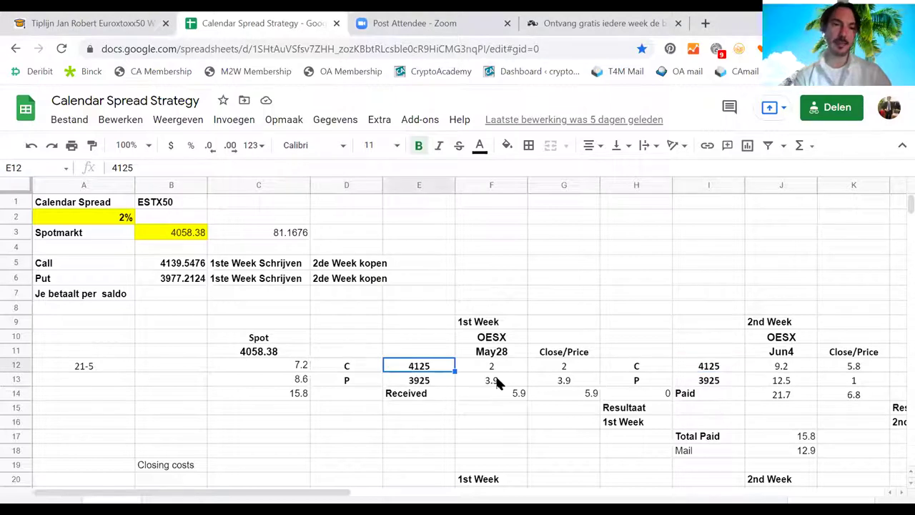
{"action": "left_click", "coordinate": [434, 381]}
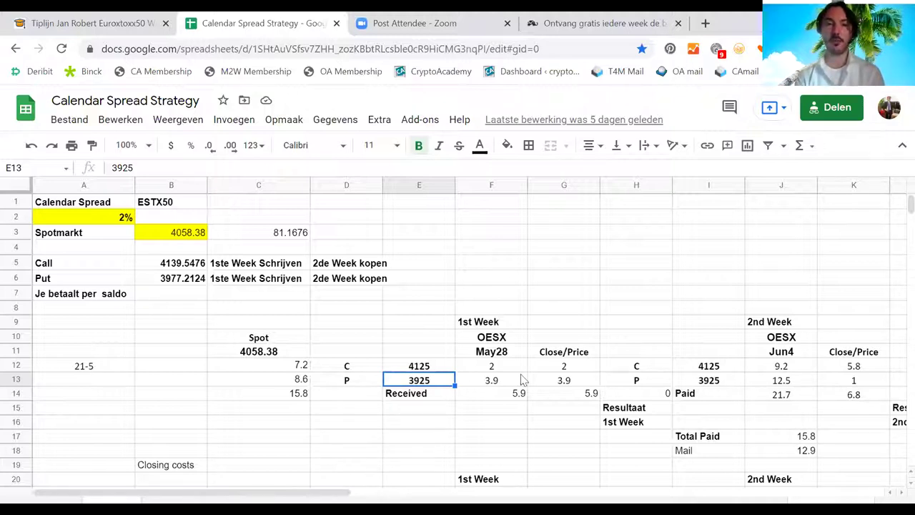
{"action": "left_click", "coordinate": [786, 368]}
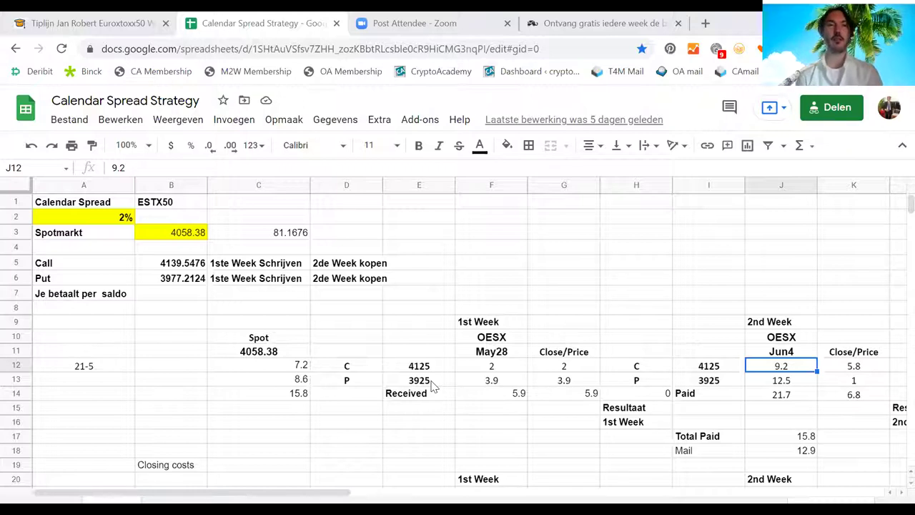
{"action": "left_click", "coordinate": [431, 383]}
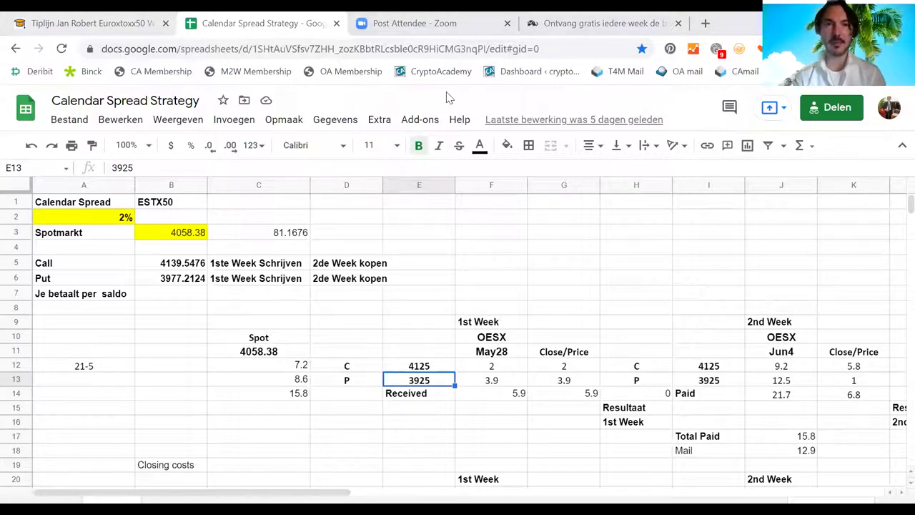
Open a new browser tab
{"action": "left_click", "coordinate": [704, 23]}
{"action": "type", "text": "optie"}
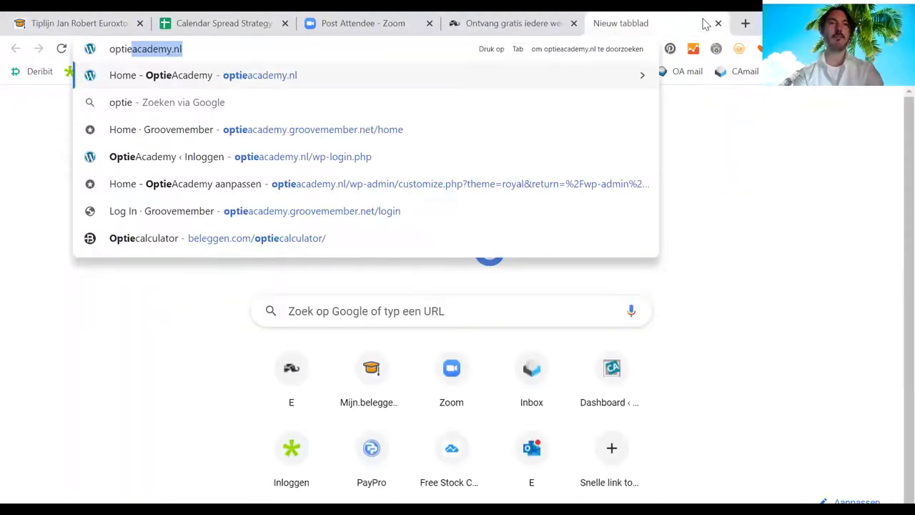
{"action": "type", "text": "a"}
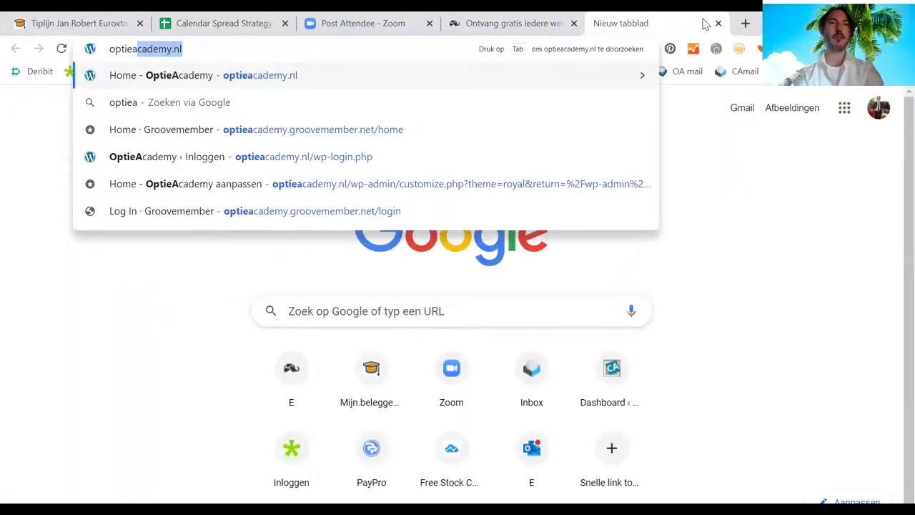
{"action": "type", "text": "ca"}
{"action": "key", "text": "BackSpace"}
{"action": "key", "text": "BackSpace"}
{"action": "key", "text": "BackSpace"}
{"action": "key", "text": "BackSpace"}
{"action": "key", "text": "BackSpace"}
{"action": "key", "text": "BackSpace"}
{"action": "key", "text": "BackSpace"}
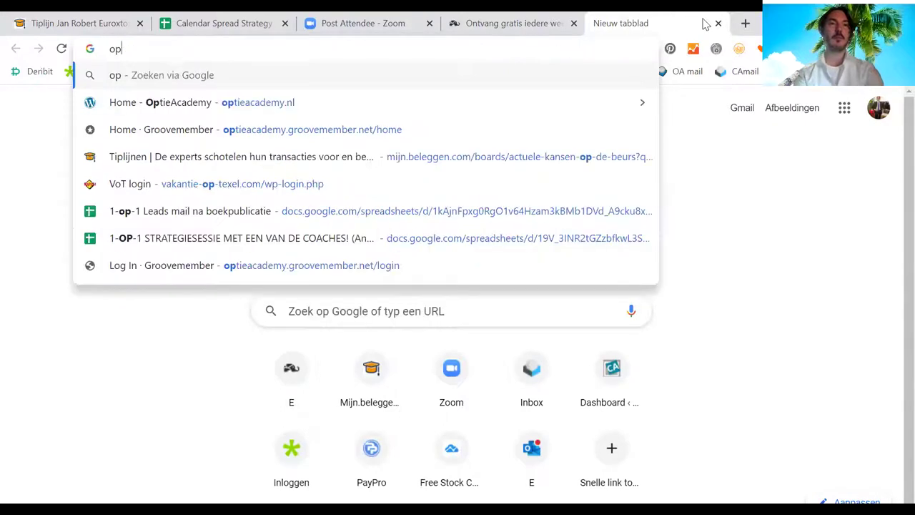
{"action": "key", "text": "BackSpace"}
{"action": "key", "text": "BackSpace"}
Load the beleggen.com option calculator page from the address suggestions
{"action": "type", "text": "beleggen."}
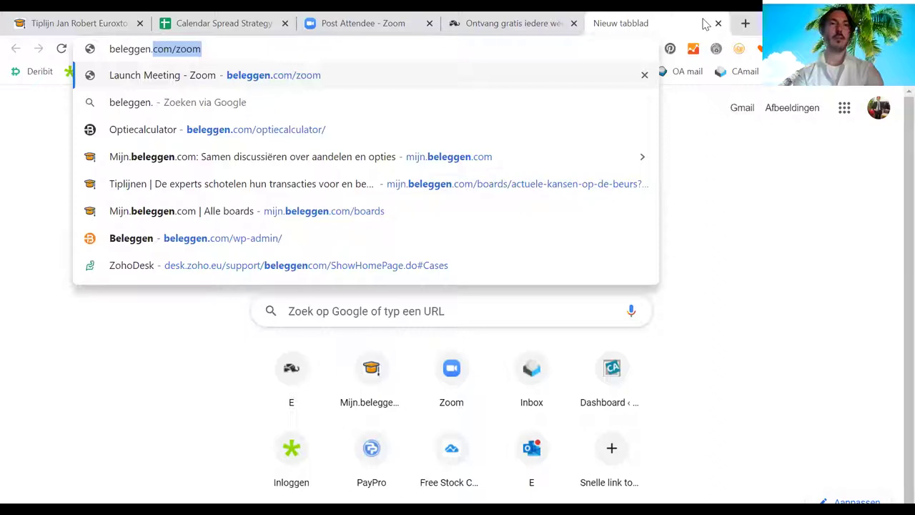
{"action": "type", "text": "com"}
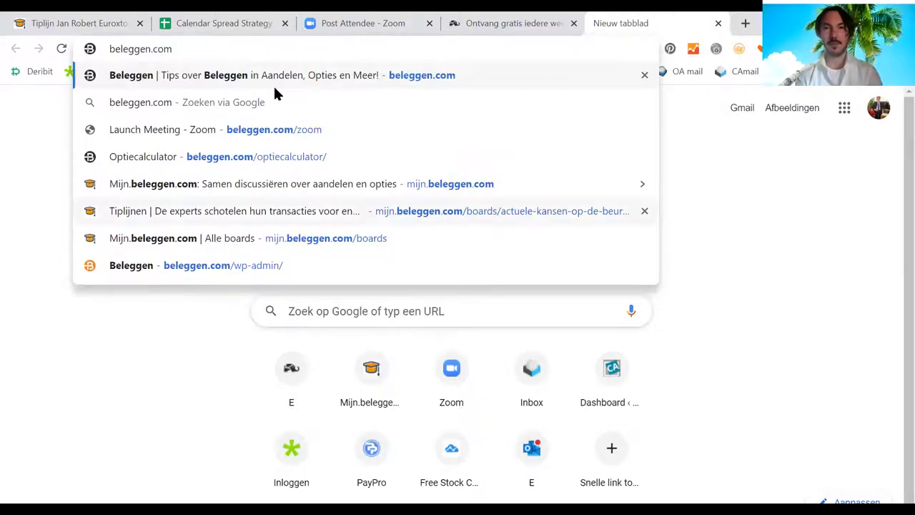
{"action": "key", "text": "Down"}
{"action": "key", "text": "Down"}
{"action": "key", "text": "Down"}
{"action": "key", "text": "Return"}
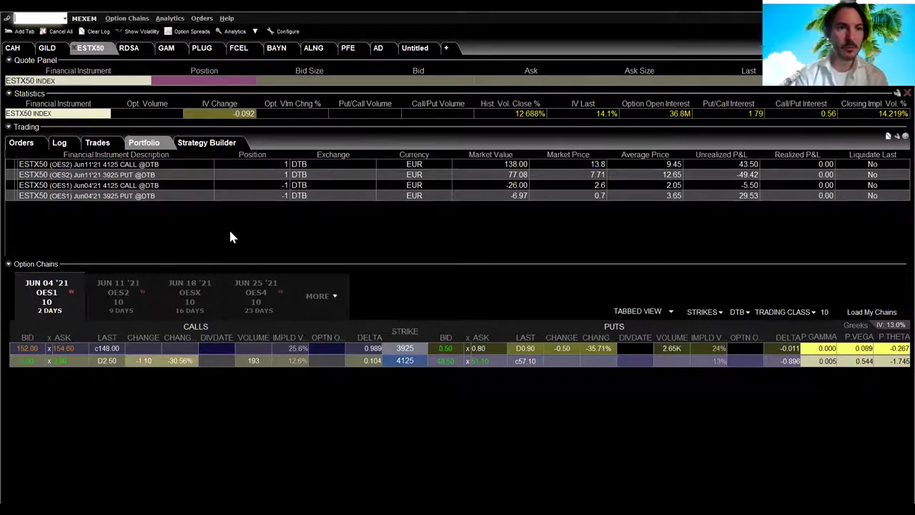
In the MEXEM Strategy Builder, add buy legs for the ESTX50 JUN 11 '21 4125 Call and 3925 Put
{"action": "left_click", "coordinate": [214, 142]}
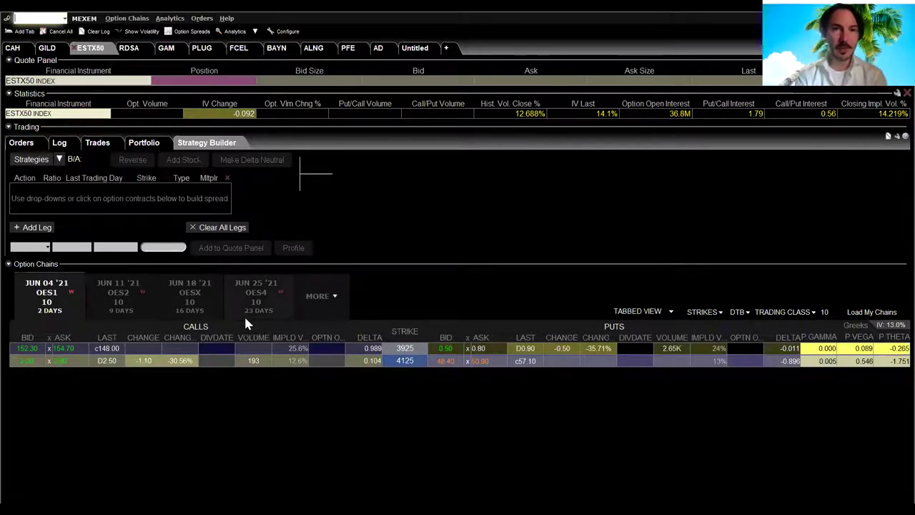
{"action": "left_click", "coordinate": [124, 295]}
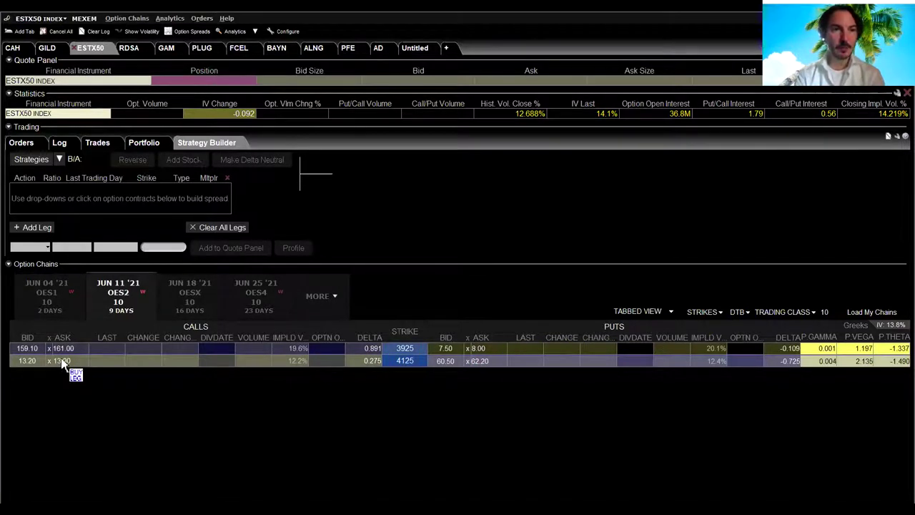
{"action": "left_click", "coordinate": [66, 364]}
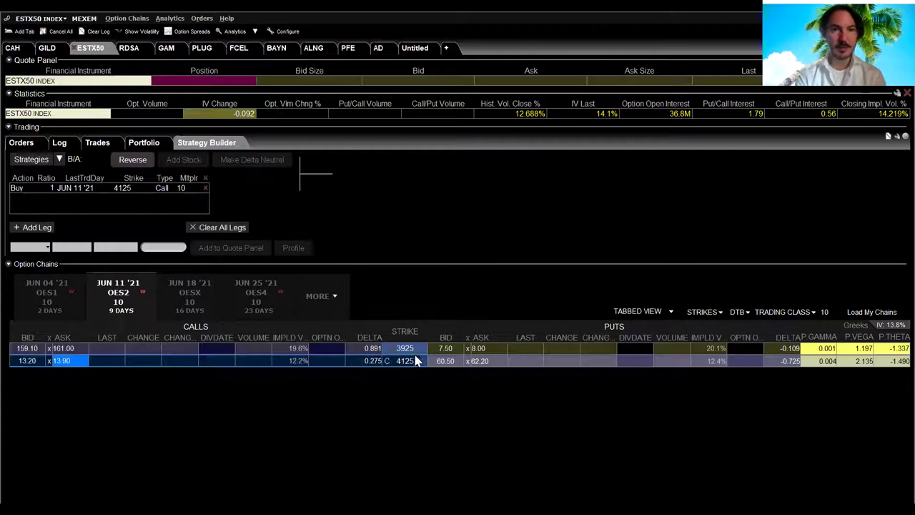
{"action": "left_click", "coordinate": [479, 350]}
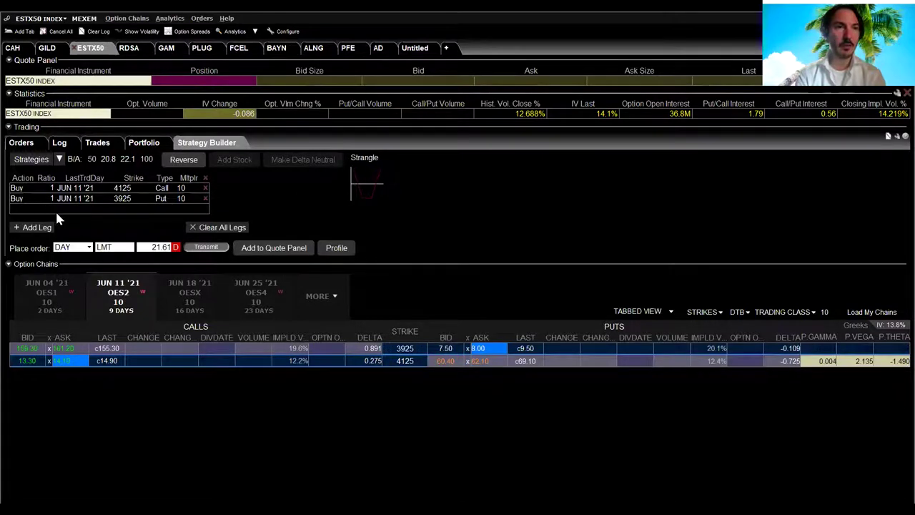
Add sell legs for the JUN 04 '21 4125 Call and 3925 Put to the strategy
{"action": "left_click", "coordinate": [45, 296]}
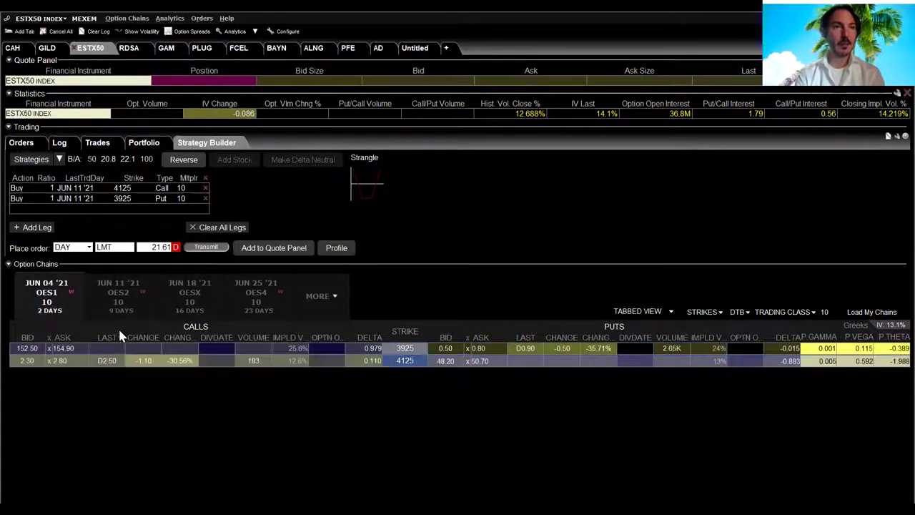
{"action": "left_click", "coordinate": [26, 362]}
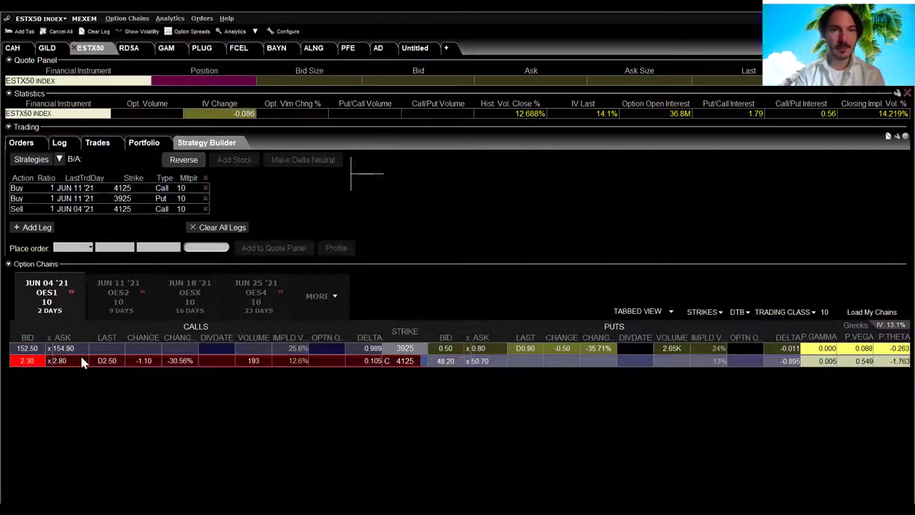
{"action": "left_click", "coordinate": [448, 348]}
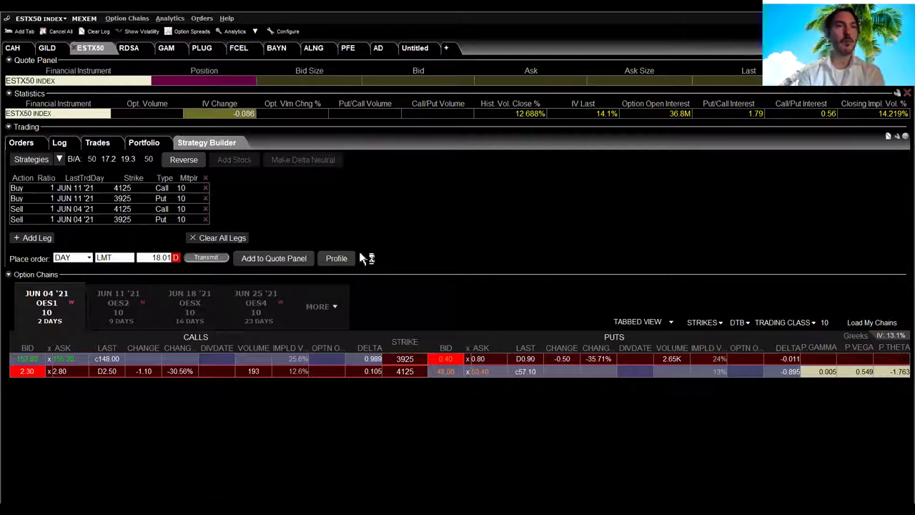
Add the four-leg combination to the quote panel and open an order entry ticket for it
{"action": "left_click", "coordinate": [272, 258]}
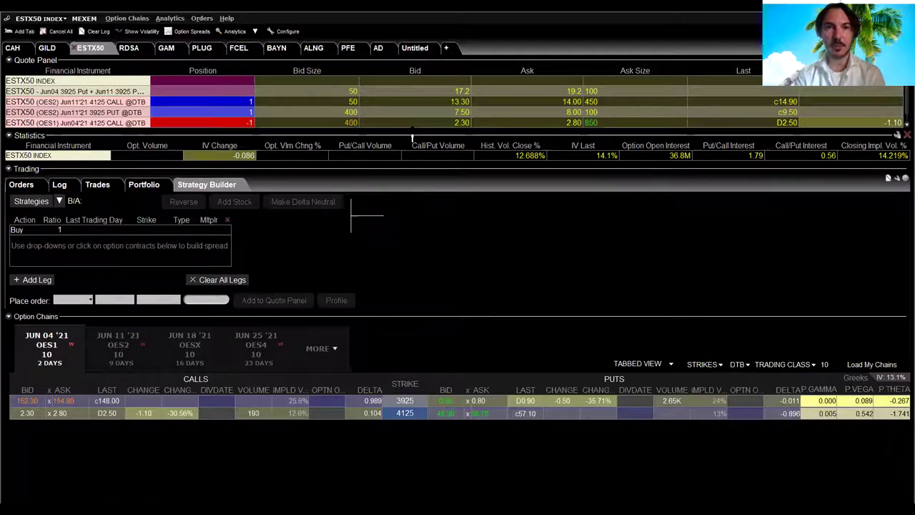
{"action": "left_click_drag", "start_coordinate": [412, 136], "coordinate": [413, 146]}
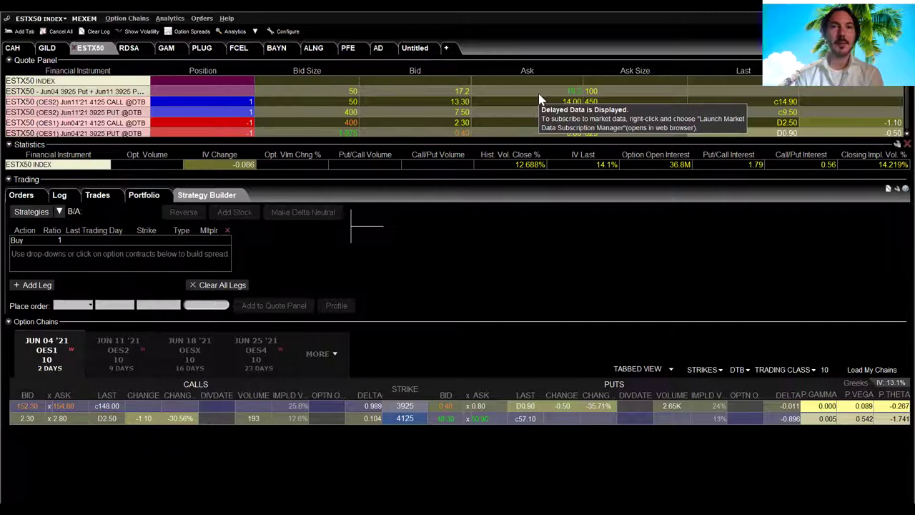
{"action": "right_click", "coordinate": [540, 98]}
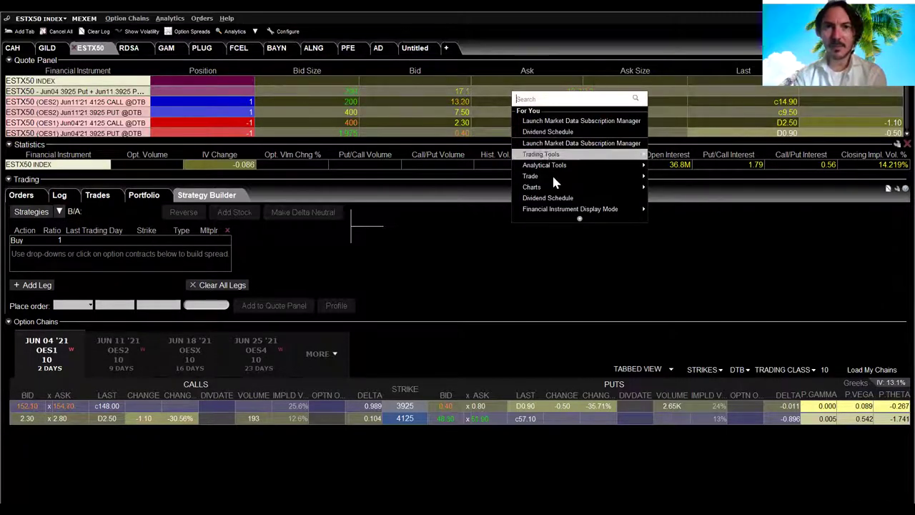
{"action": "mouse_move", "coordinate": [554, 179]}
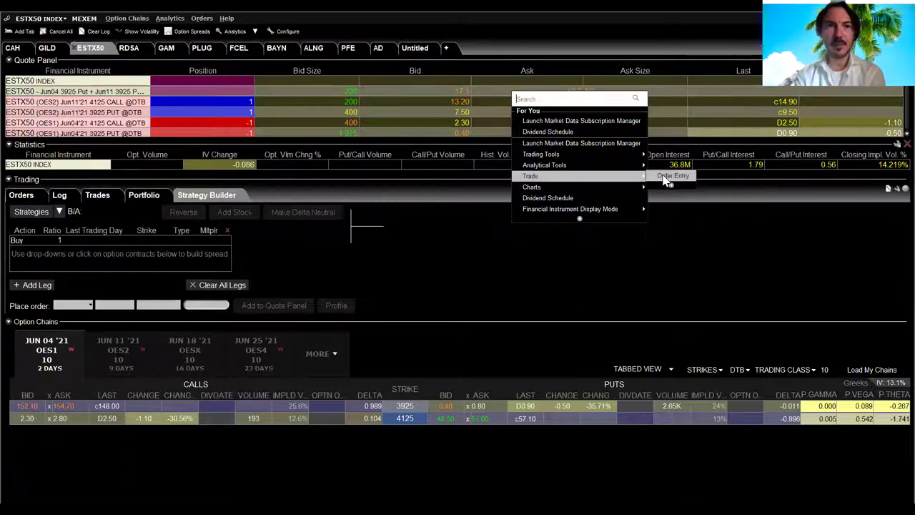
{"action": "left_click", "coordinate": [519, 271]}
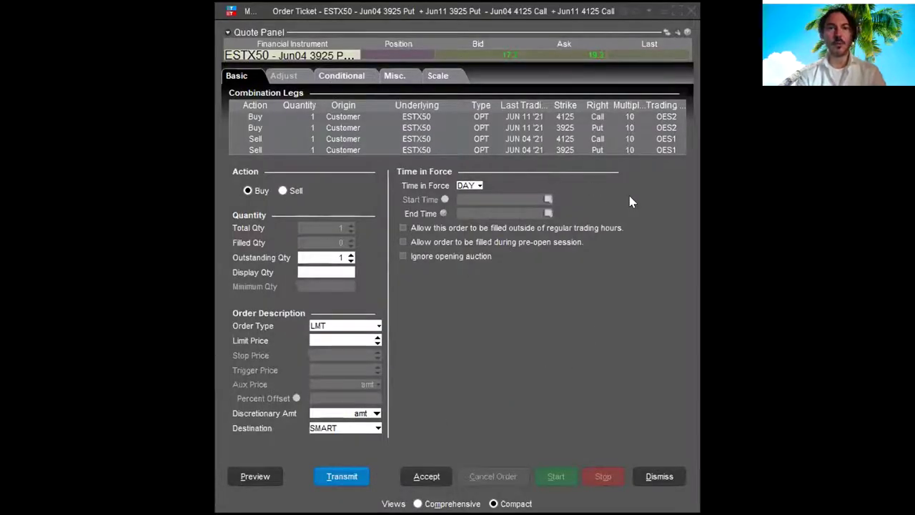
{"action": "left_click", "coordinate": [266, 480]}
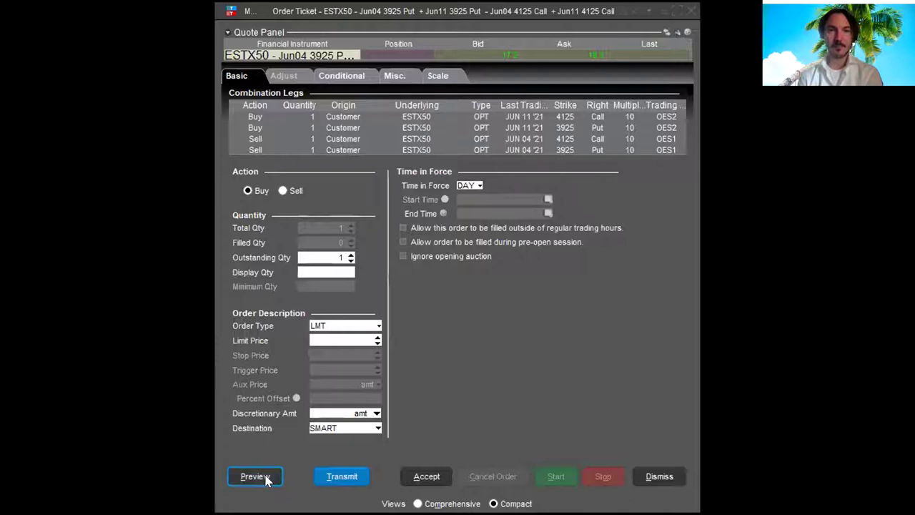
{"action": "key", "text": "Return"}
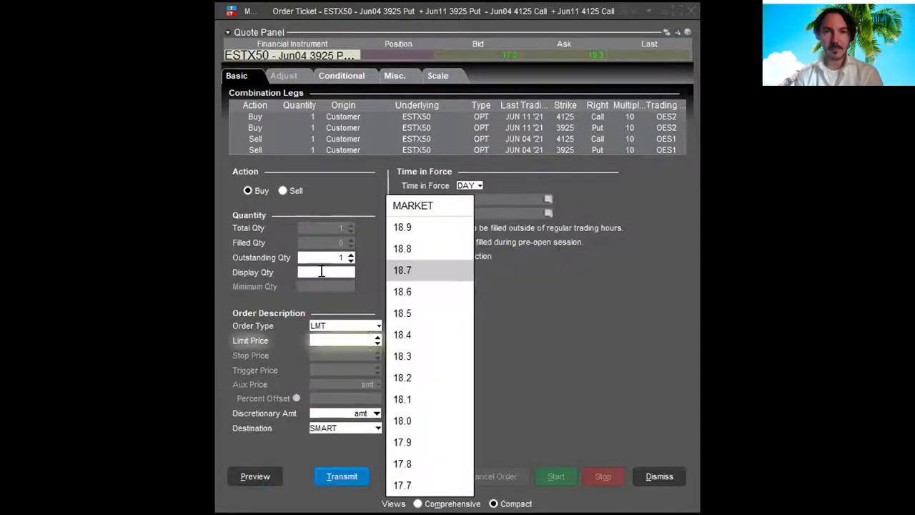
{"action": "left_click", "coordinate": [329, 264]}
{"action": "type", "text": "9"}
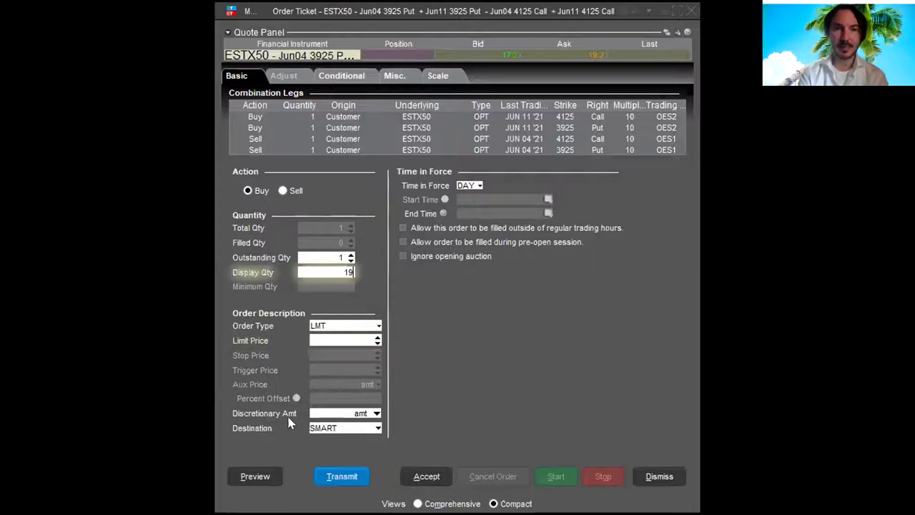
{"action": "key", "text": "BackSpace"}
{"action": "key", "text": "BackSpace"}
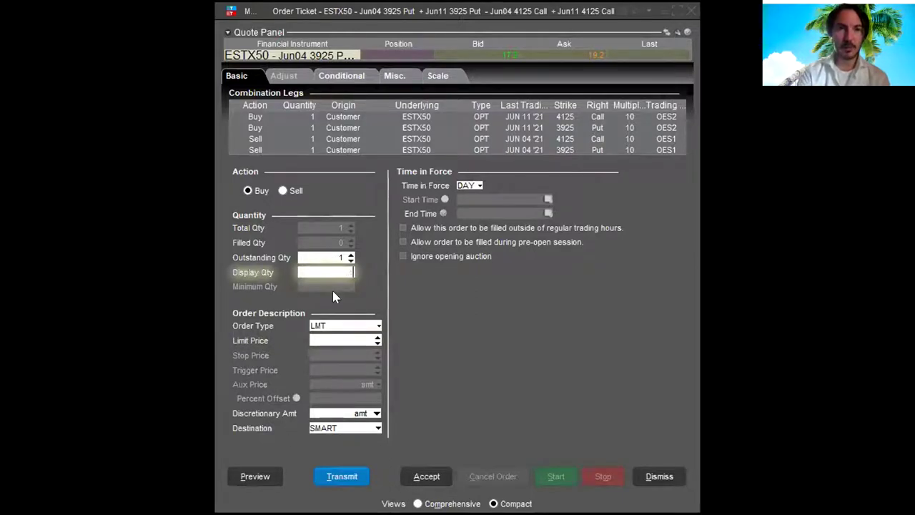
Set the combination order's limit price to 19 and preview the order
{"action": "left_click", "coordinate": [340, 340]}
{"action": "type", "text": "19"}
{"action": "left_click", "coordinate": [241, 477]}
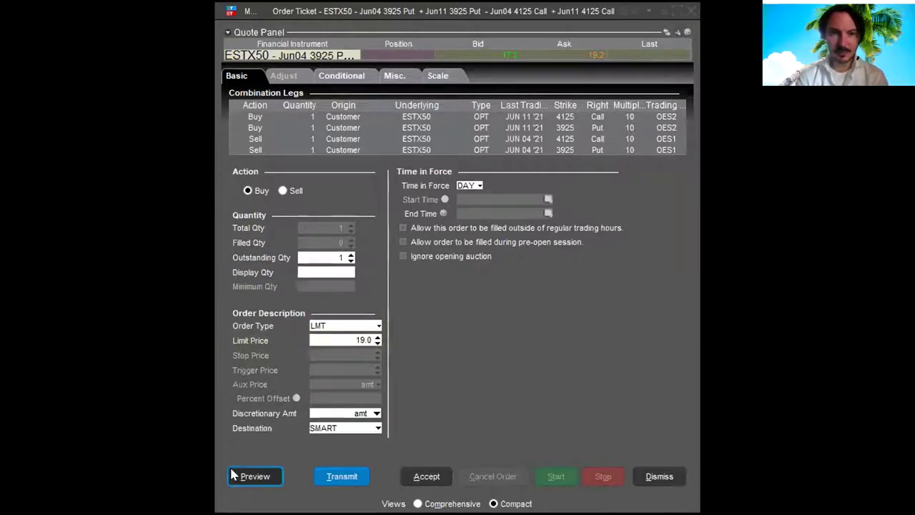
Enable the Performance Profile in the order preview, dismiss its notice and inspect the P&L graph
{"action": "left_click", "coordinate": [338, 385]}
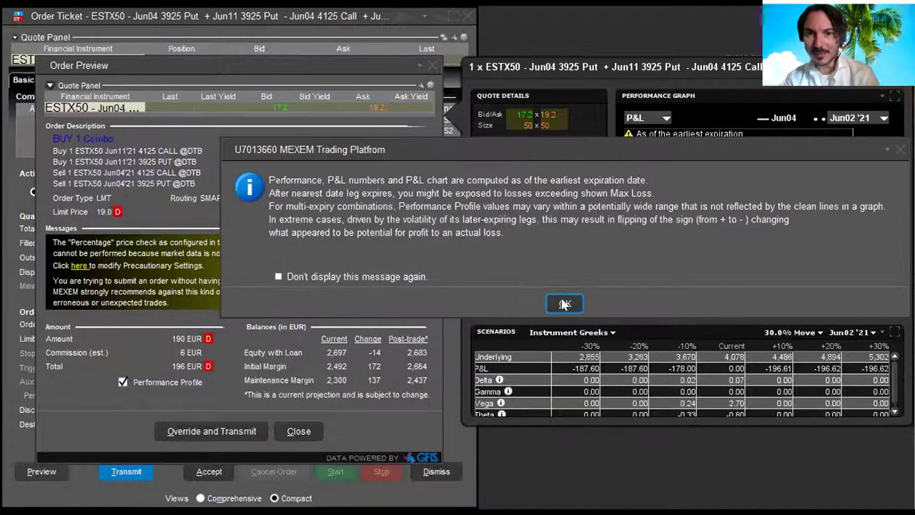
{"action": "left_click", "coordinate": [564, 305]}
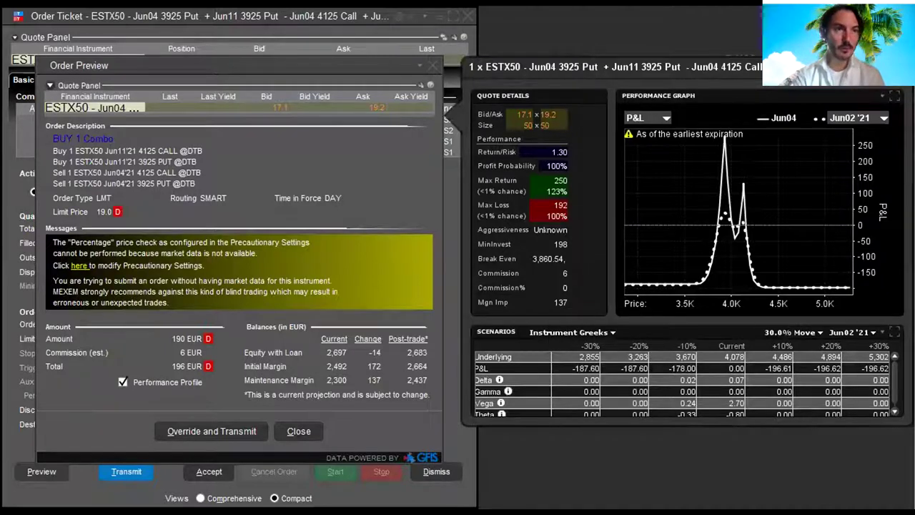
{"action": "mouse_move", "coordinate": [770, 288]}
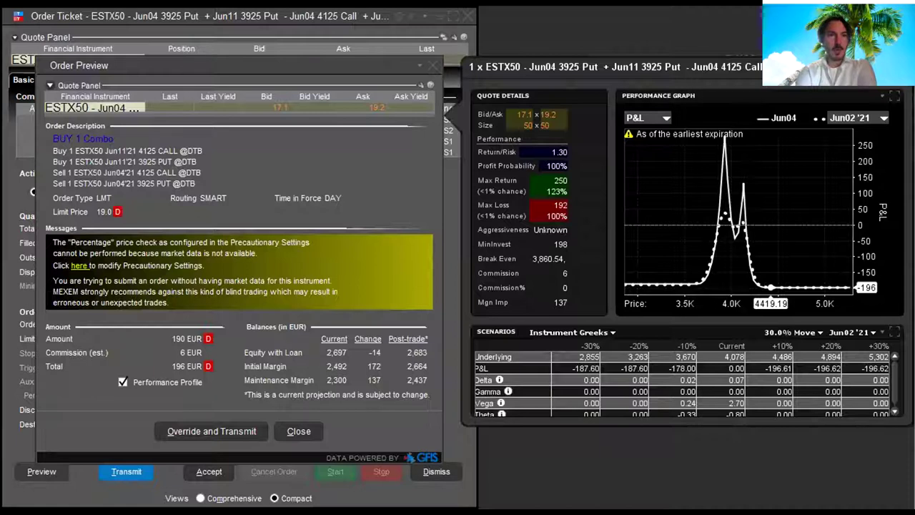